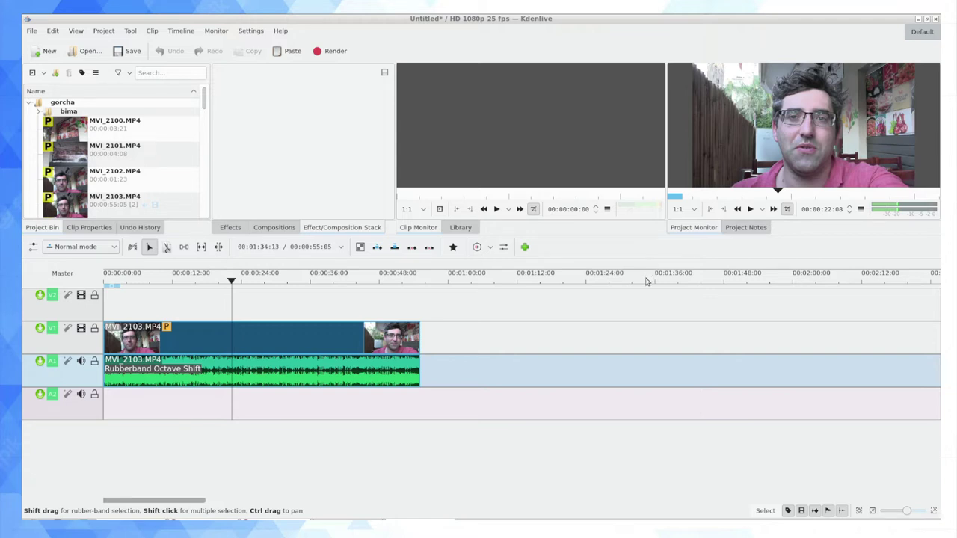
Show the Effects library list beside the MVI_2103.MP4 timeline
click(231, 228)
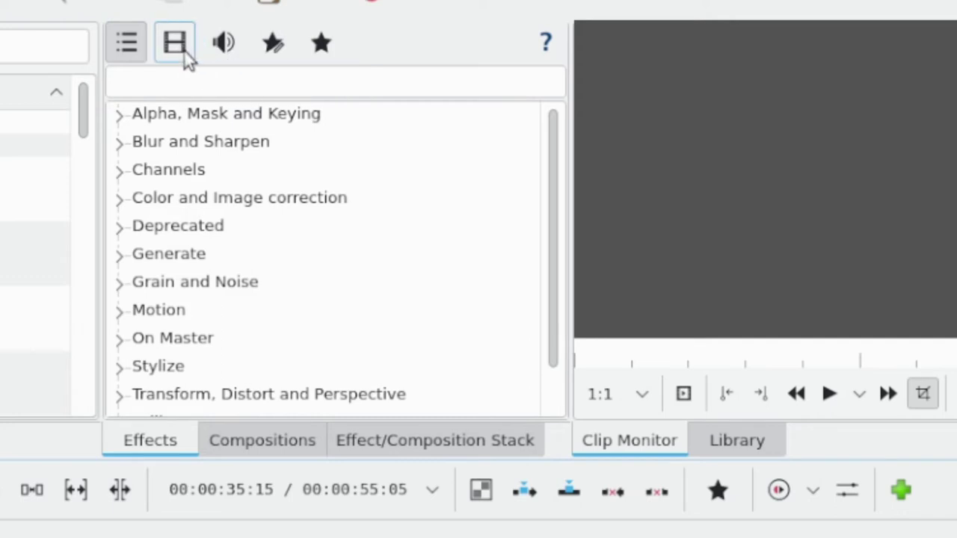
Switch the Effects list filter from video to audio-only effects
click(192, 45)
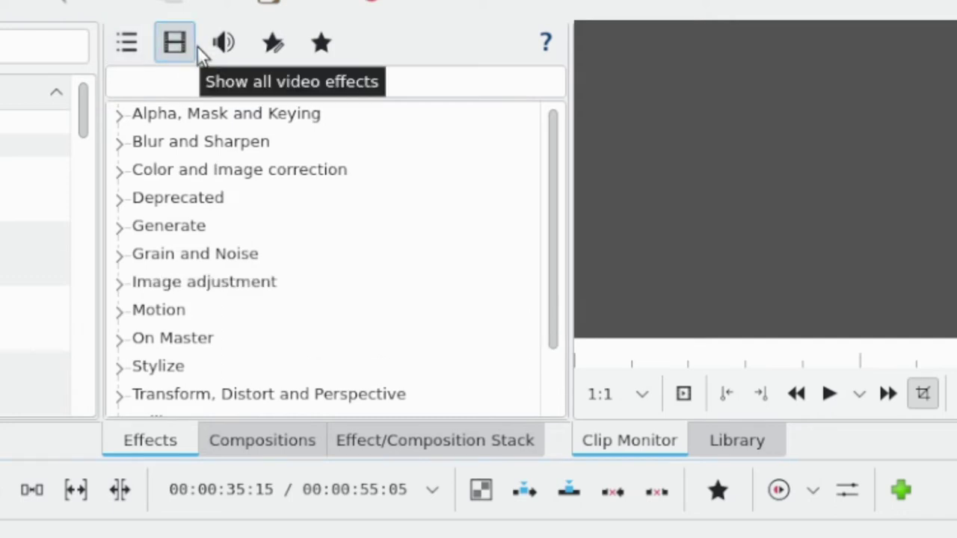
click(216, 54)
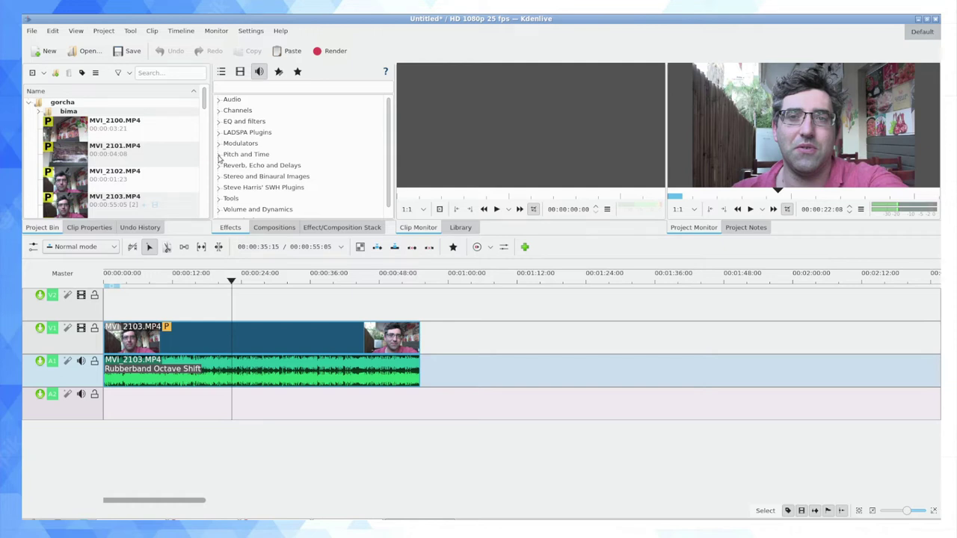
Expand the EQ and filters category and inspect its Allpass effect
scroll(230, 159, down, 1)
scroll(230, 160, up, 1)
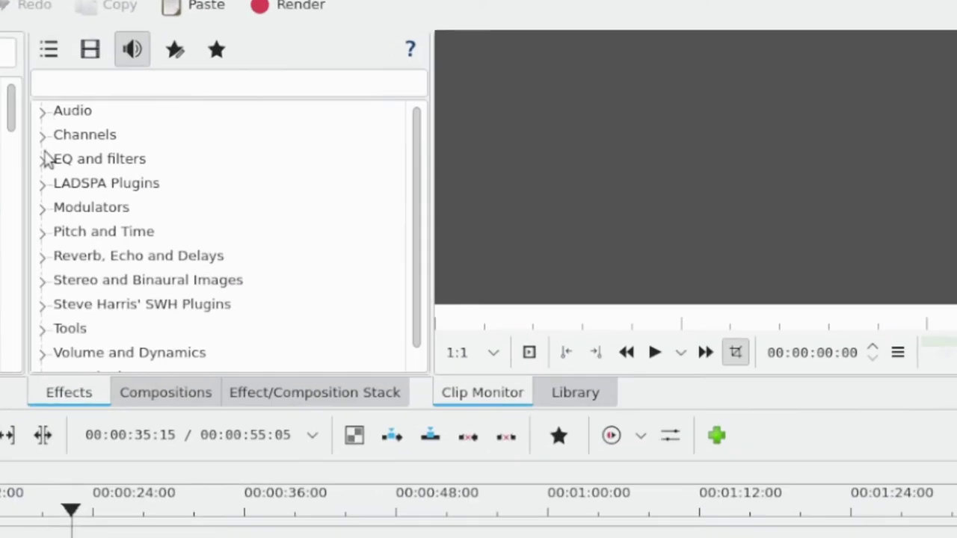
click(218, 120)
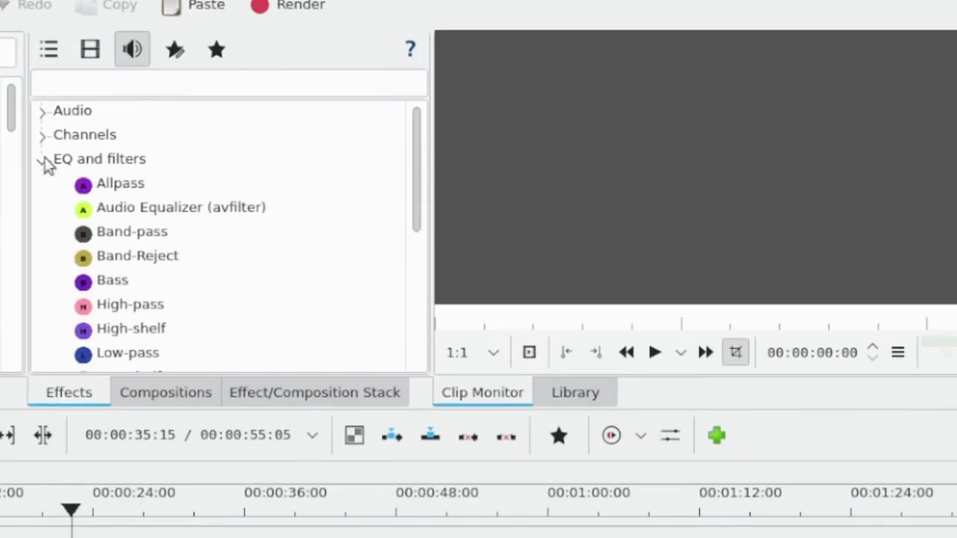
click(269, 128)
scroll(160, 199, down, 1)
scroll(160, 199, up, 1)
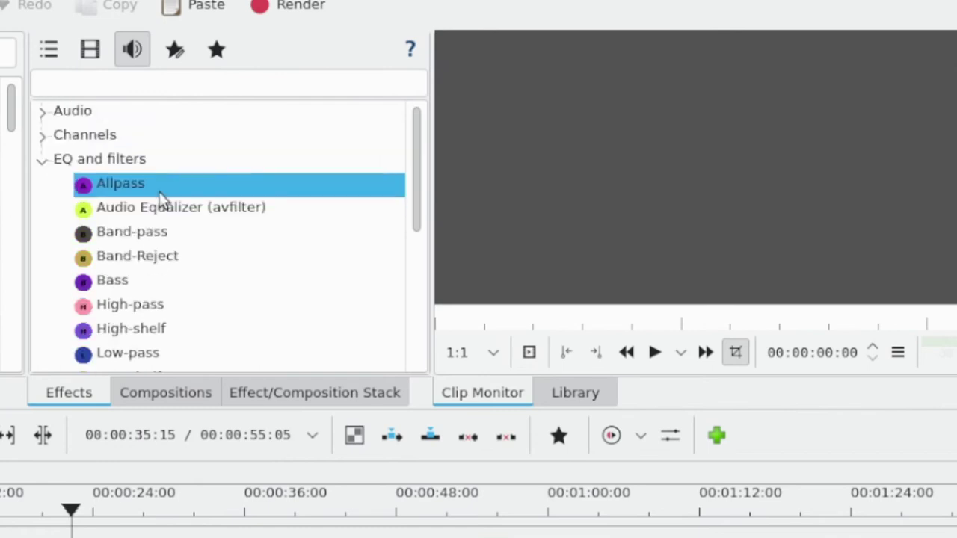
scroll(186, 197, down, 4)
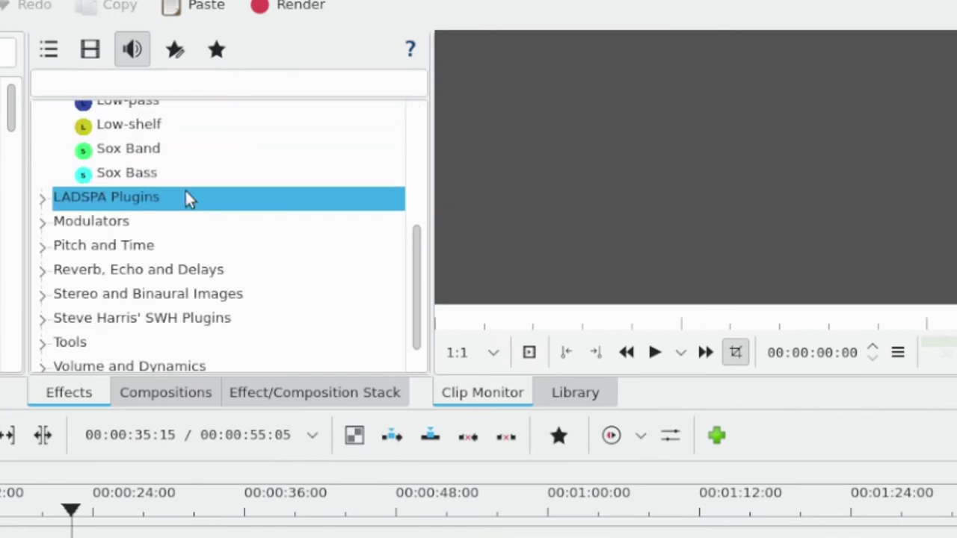
scroll(169, 187, up, 4)
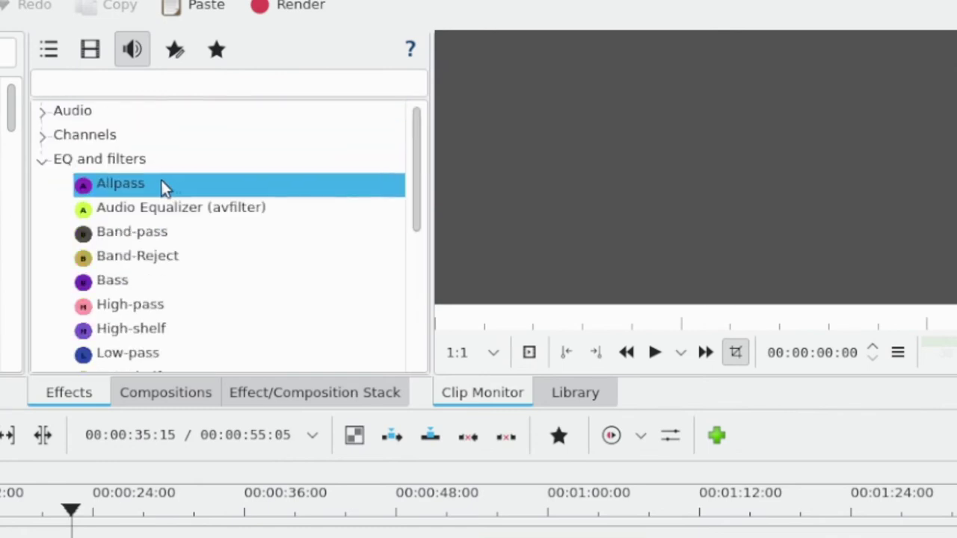
Expand the Audio and Channels categories and scroll through their effects
click(44, 113)
scroll(103, 161, down, 3)
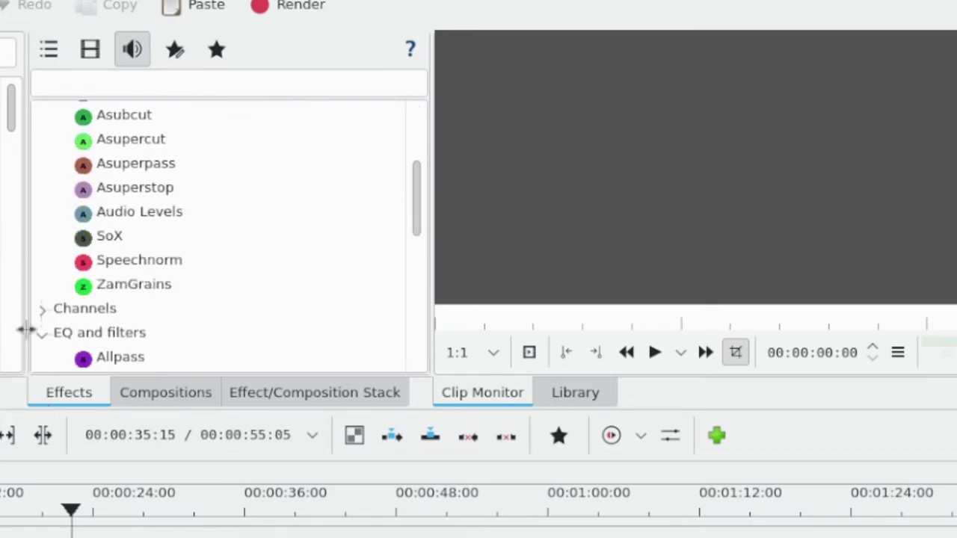
click(42, 309)
scroll(86, 256, down, 3)
scroll(84, 256, down, 6)
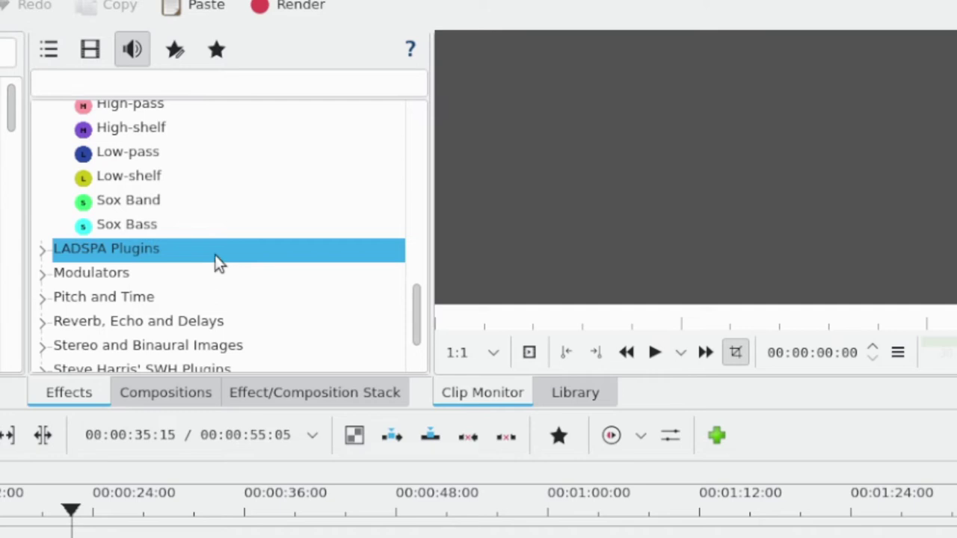
Select Rubberband Octave Shift under Pitch and Time and delete its duplicate from the stack
scroll(211, 252, up, 1)
scroll(211, 252, down, 2)
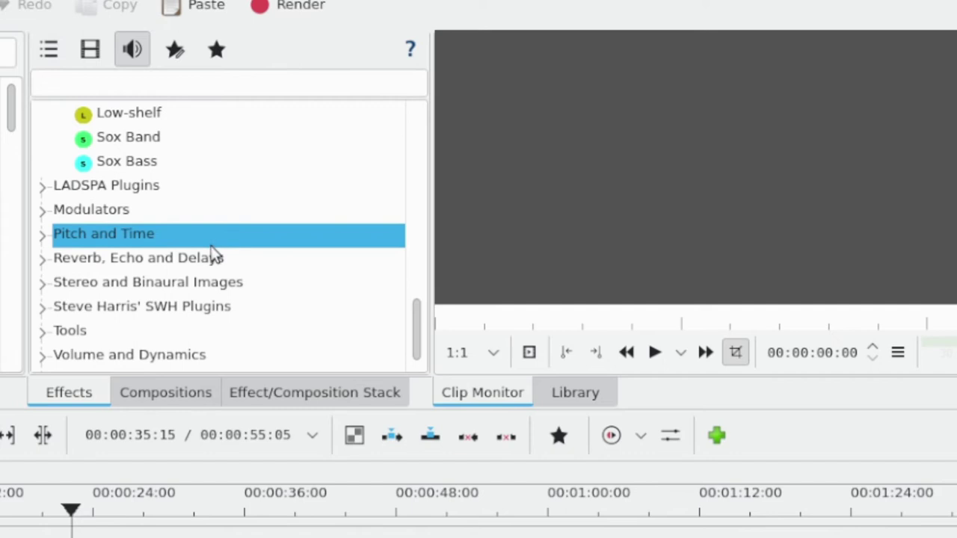
click(41, 236)
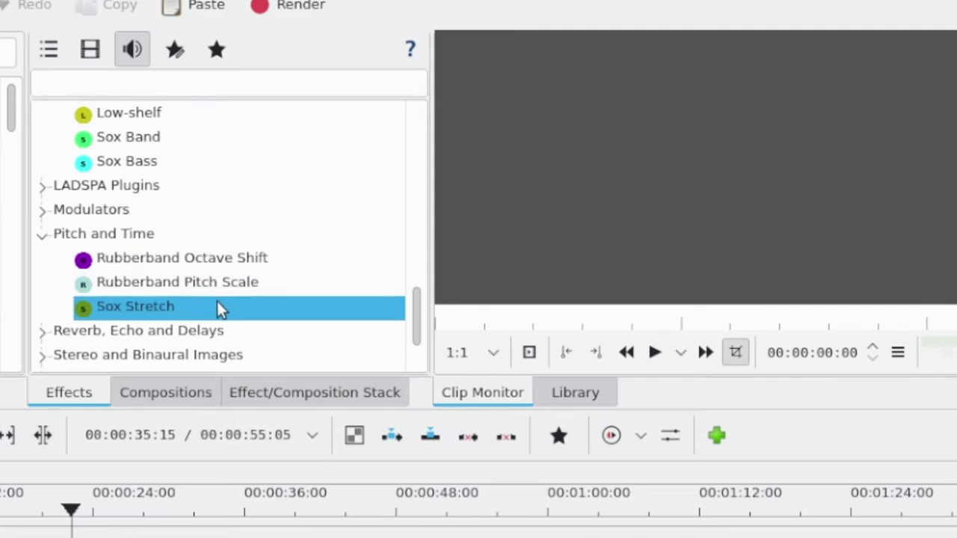
click(313, 269)
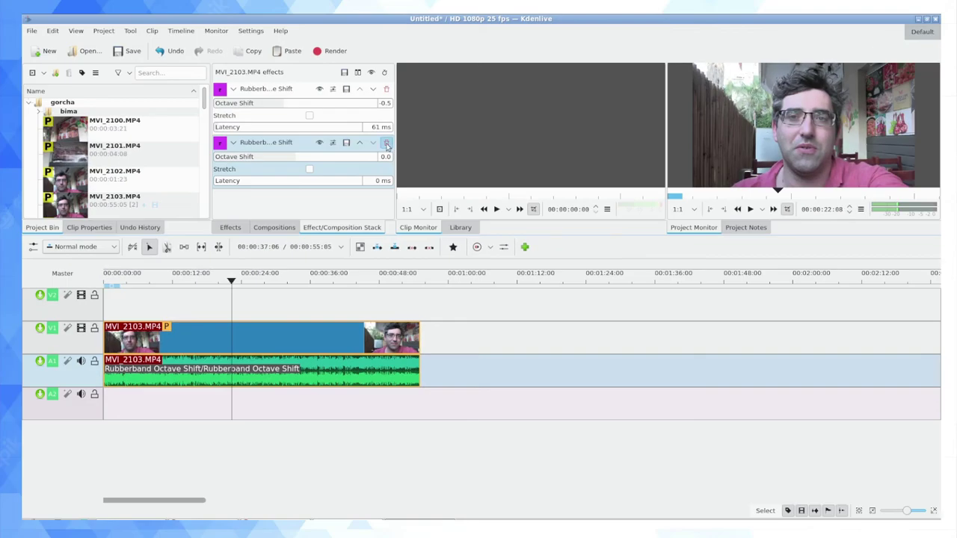
click(412, 205)
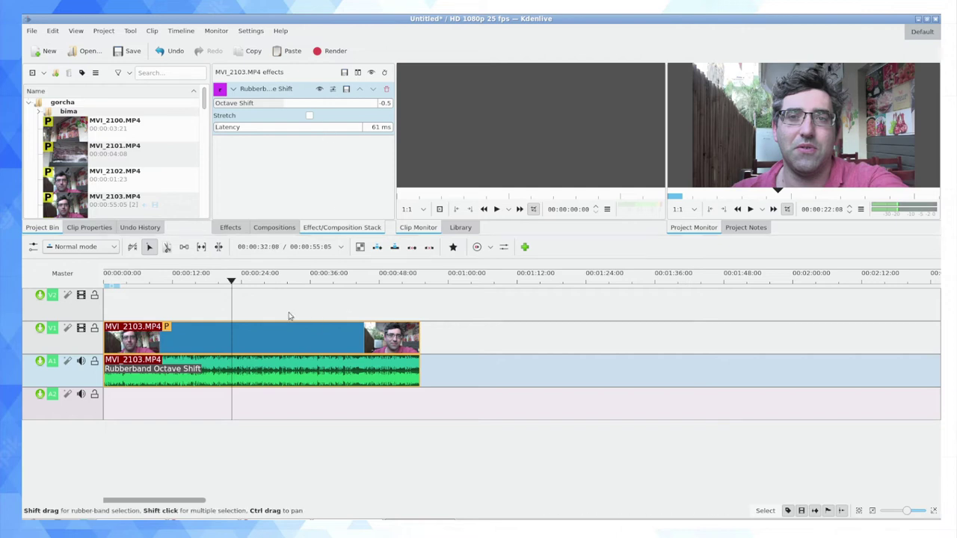
Audition the -0.5 octave shift from about 26 seconds, then select the Octave Shift field
click(253, 284)
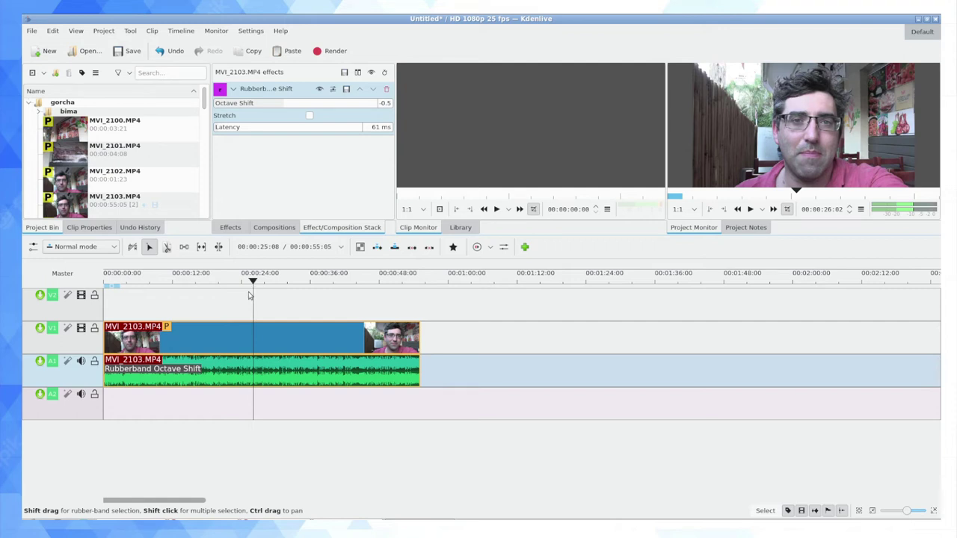
key(space)
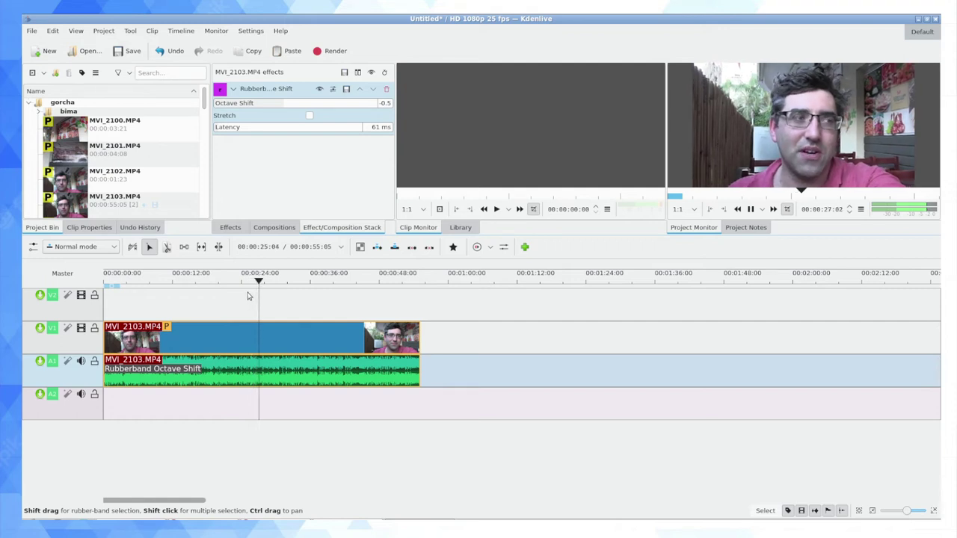
key(space)
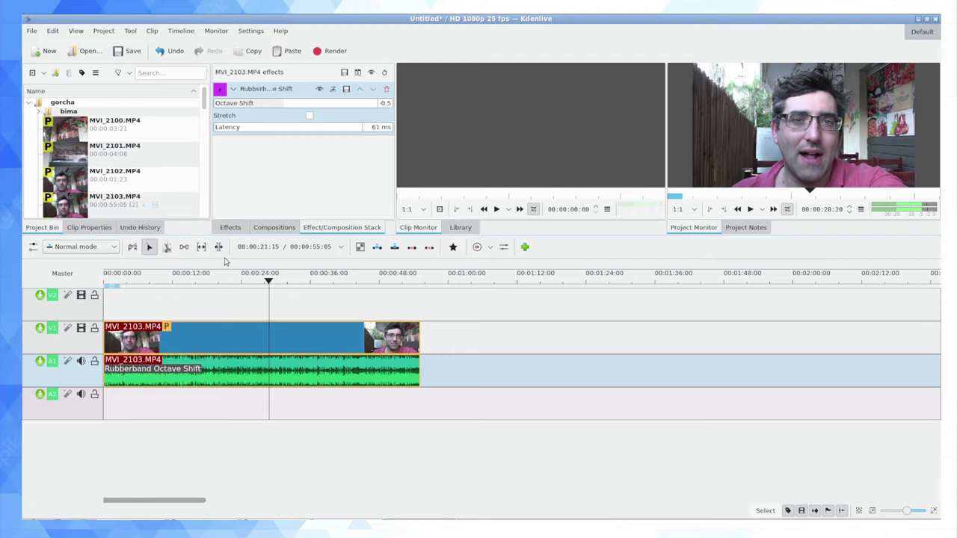
key(space)
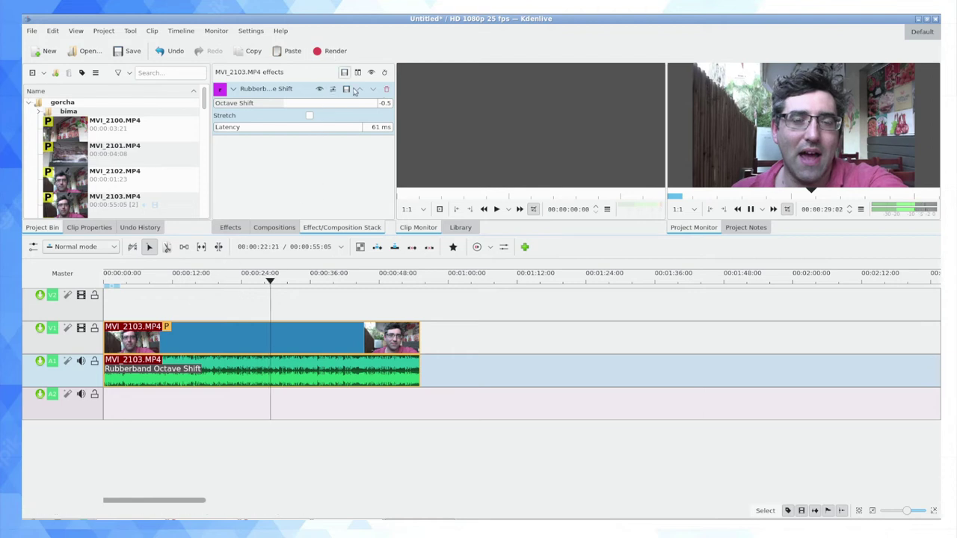
click(385, 103)
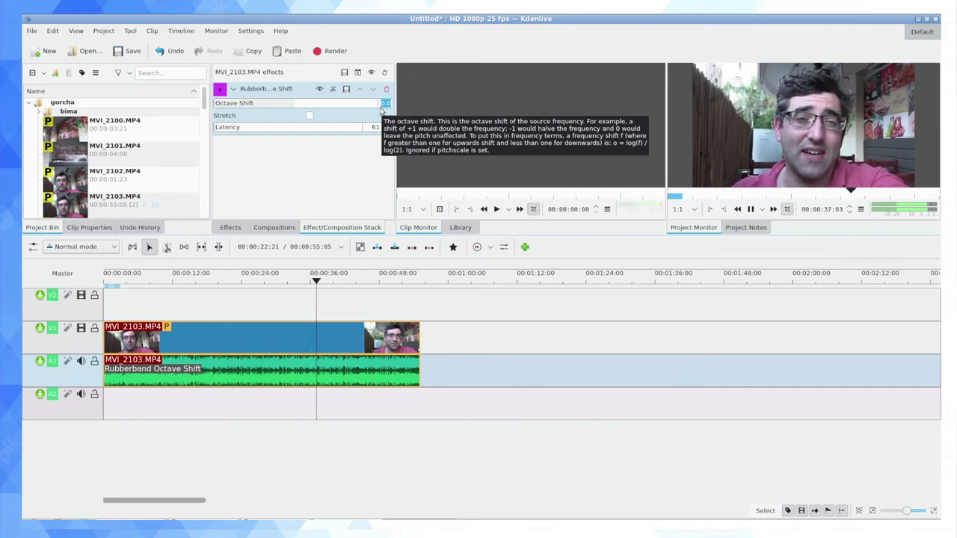
Stop playback and nudge the Octave Shift value upward with the mouse wheel
key(space)
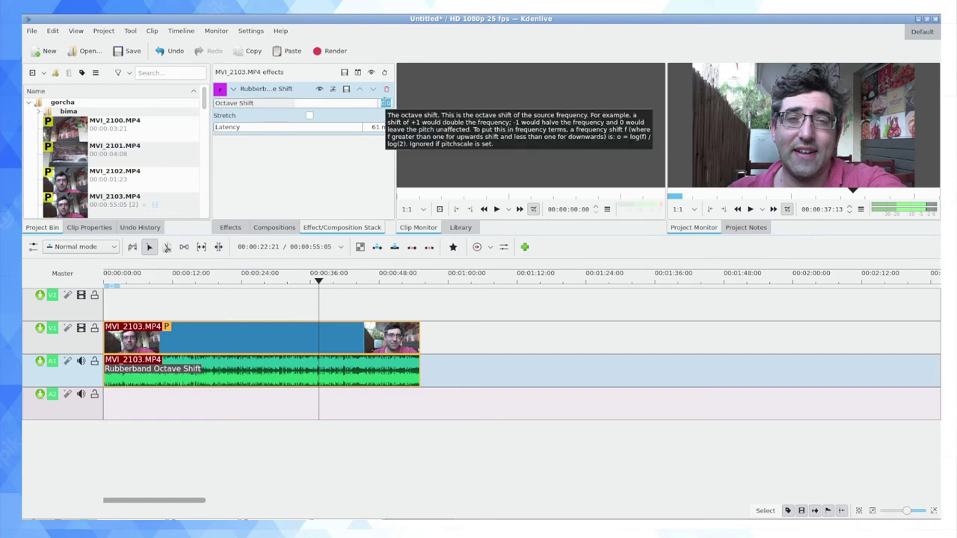
right_click(383, 104)
key(Escape)
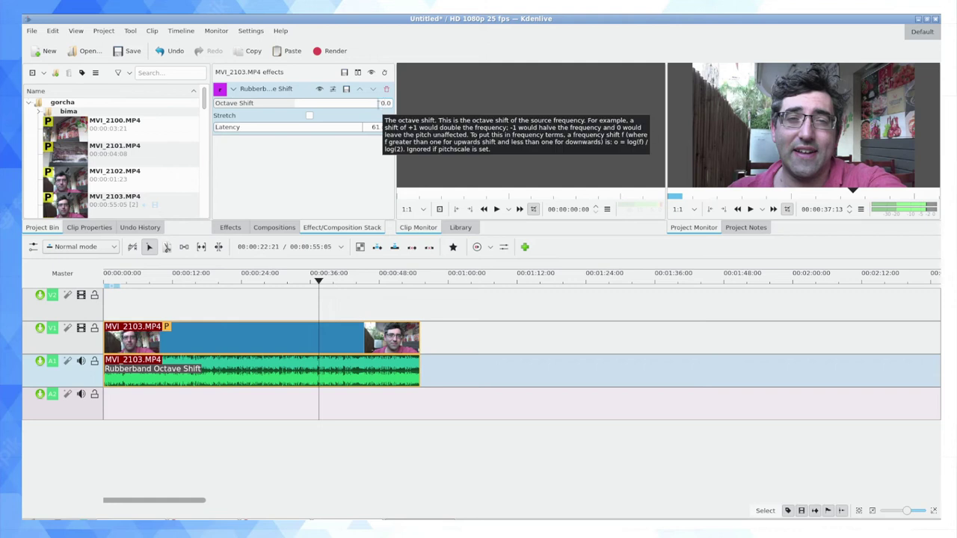
scroll(378, 103, up, 1)
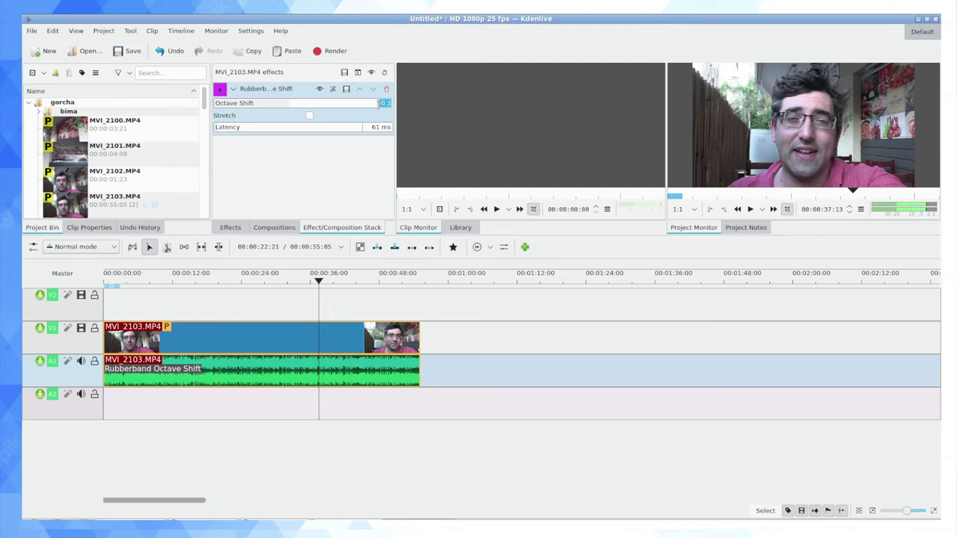
Select the Octave Shift value and audition the clip from about 29 seconds
click(243, 283)
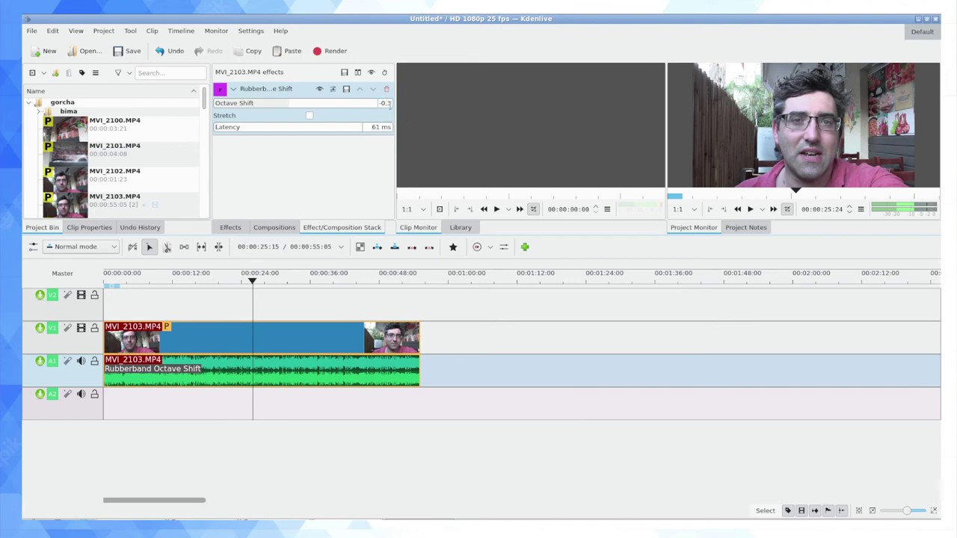
double_click(385, 103)
click(276, 287)
key(space)
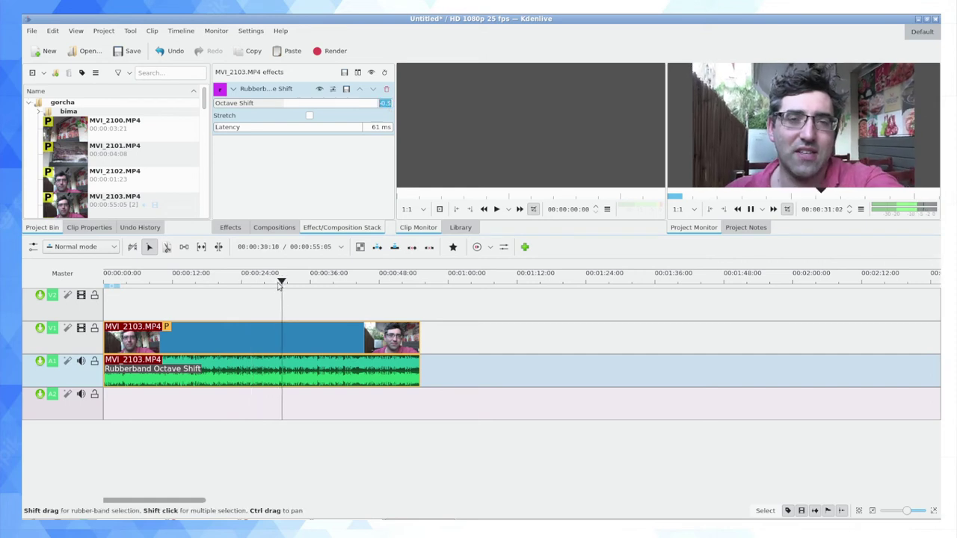
key(space)
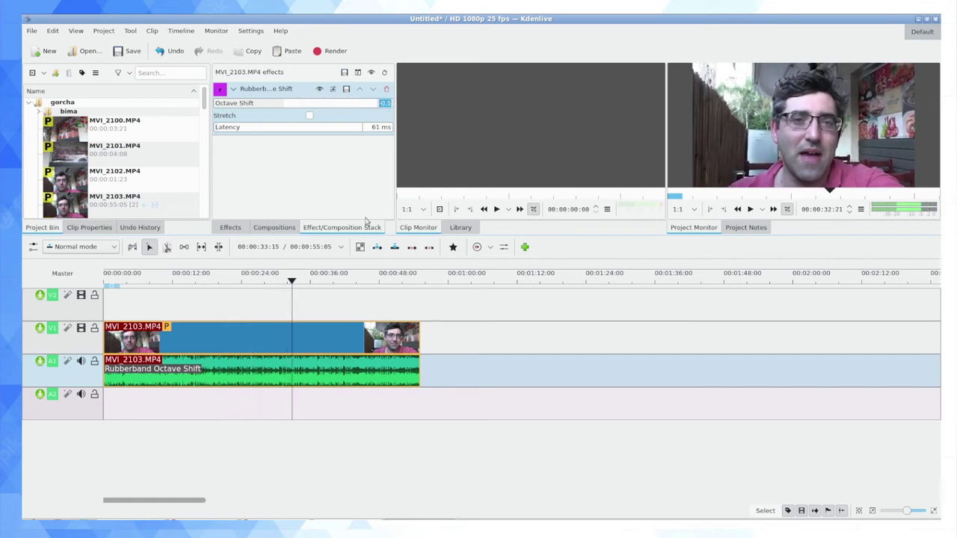
Scroll the Octave Shift value down, audition from about 31 seconds, then enter 0
scroll(384, 103, down, 2)
click(285, 281)
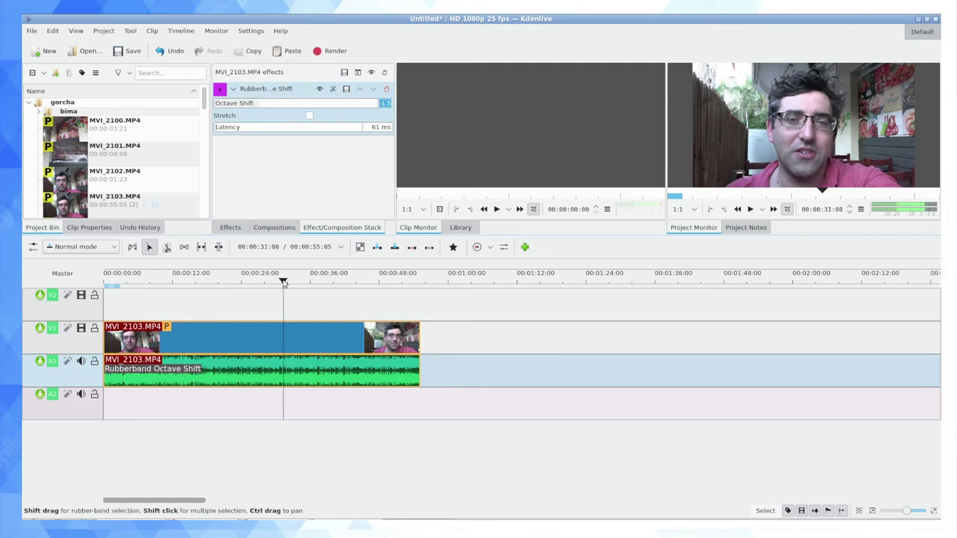
key(space)
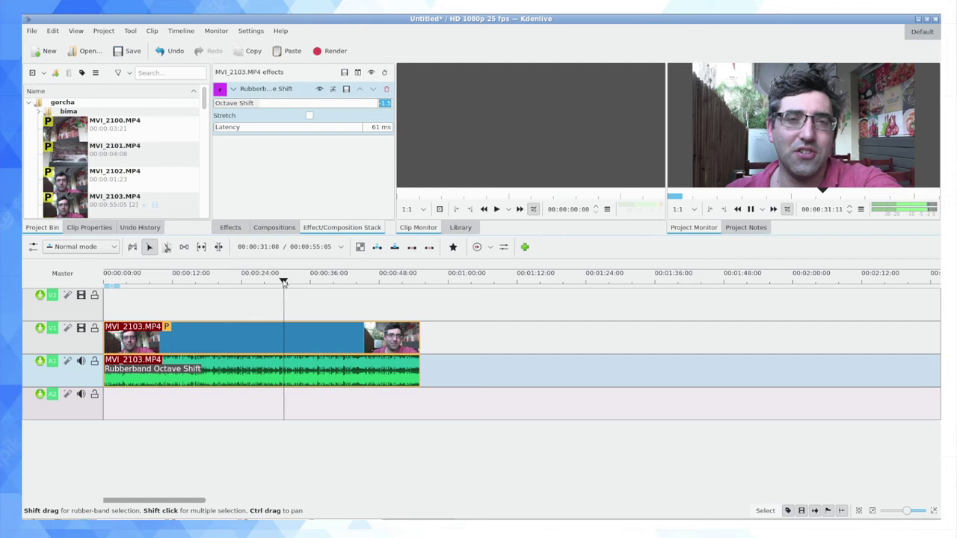
key(space)
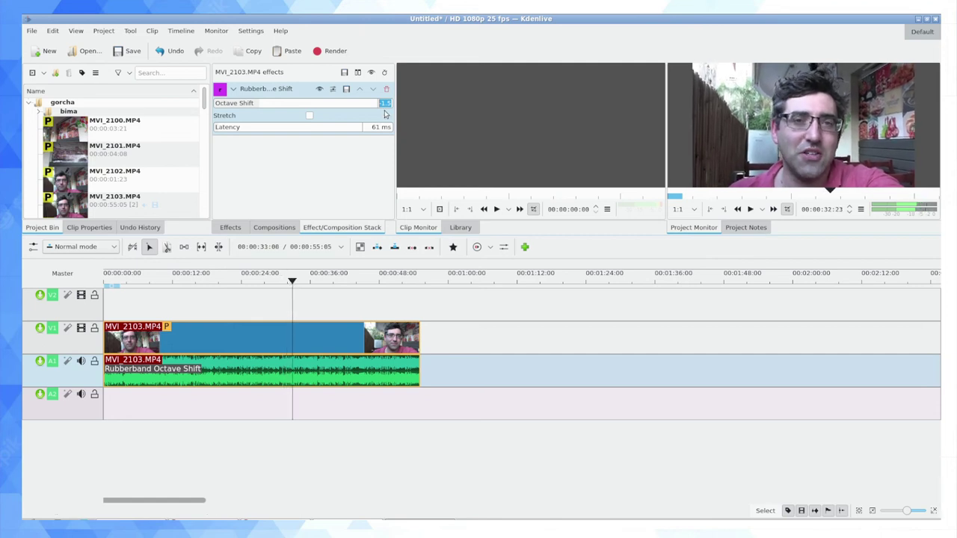
text(0)
Play the clip from about 34 seconds to hear the current pitch
click(303, 282)
key(space)
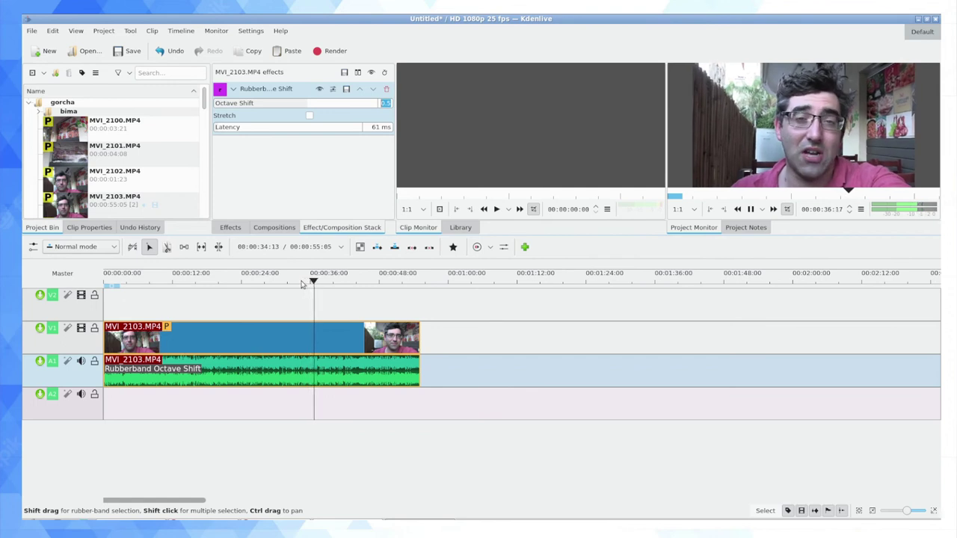
key(space)
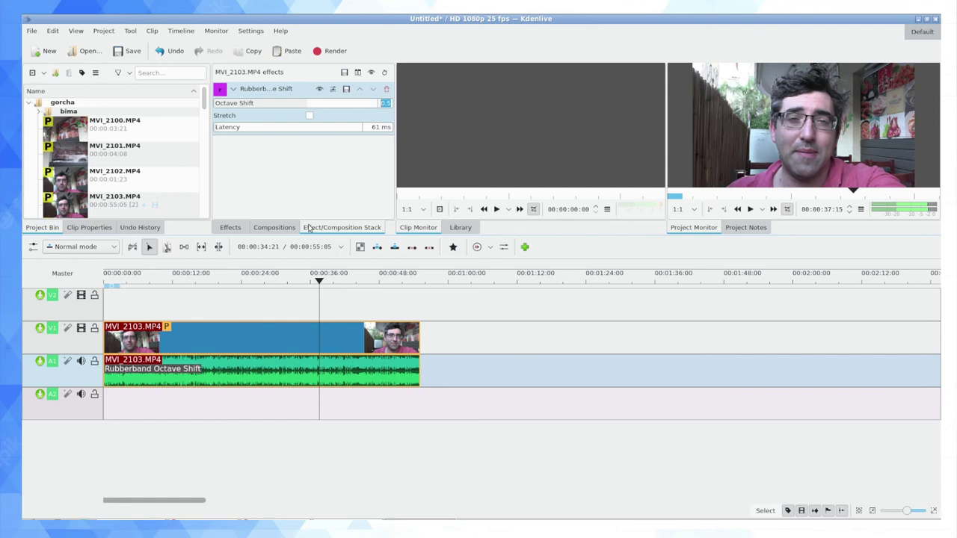
Raise the Octave Shift one notch and replay the clip from about 39 seconds
click(289, 277)
key(Up)
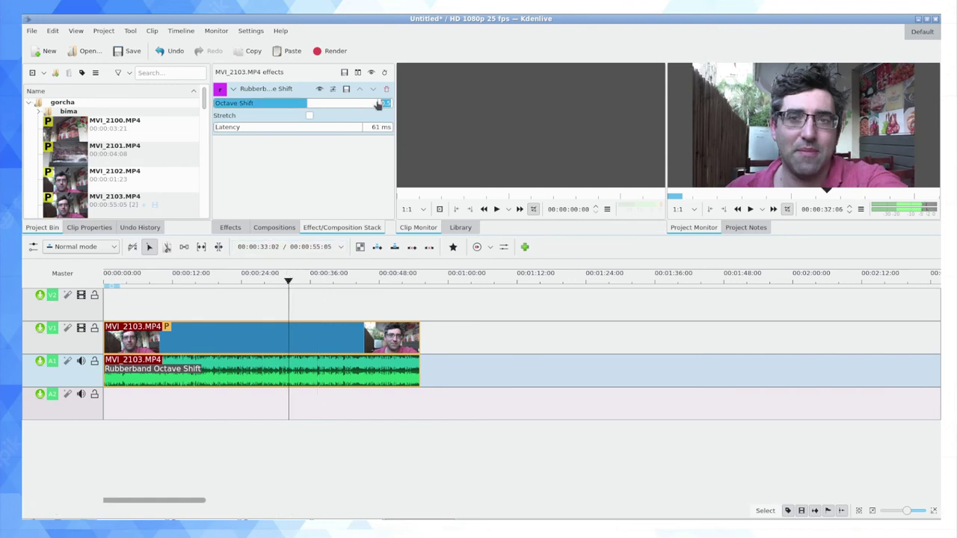
click(328, 282)
key(space)
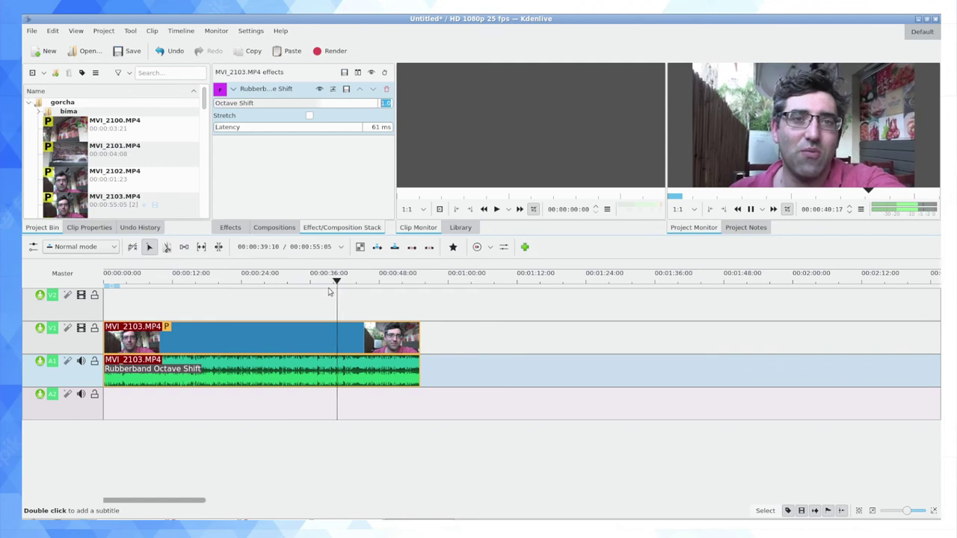
key(space)
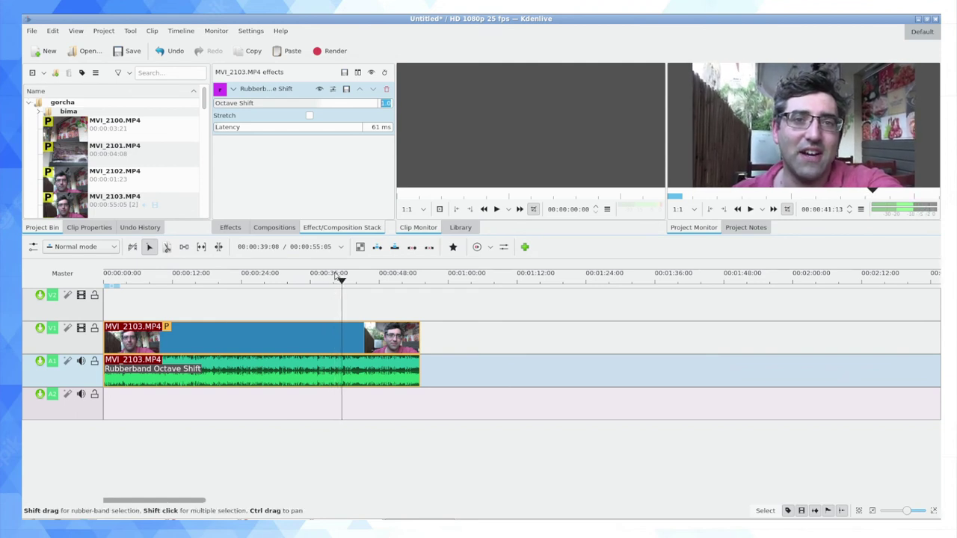
Delete the Rubberband Octave Shift effect and return to the Effects list
click(388, 91)
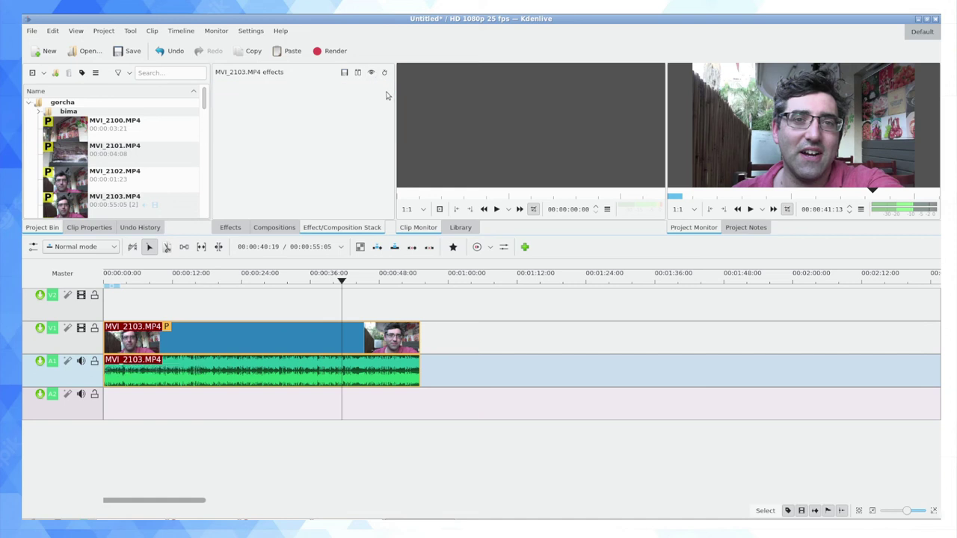
click(258, 231)
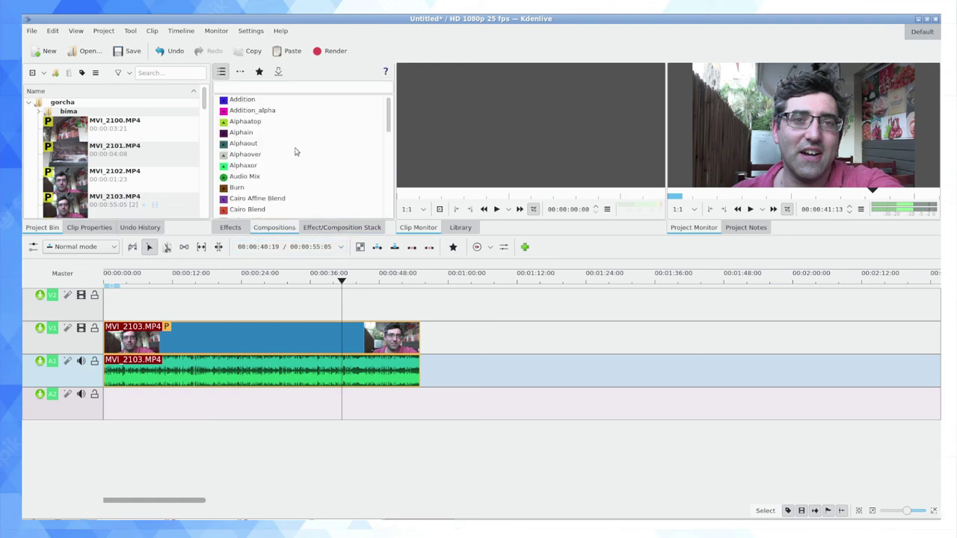
click(254, 99)
click(230, 228)
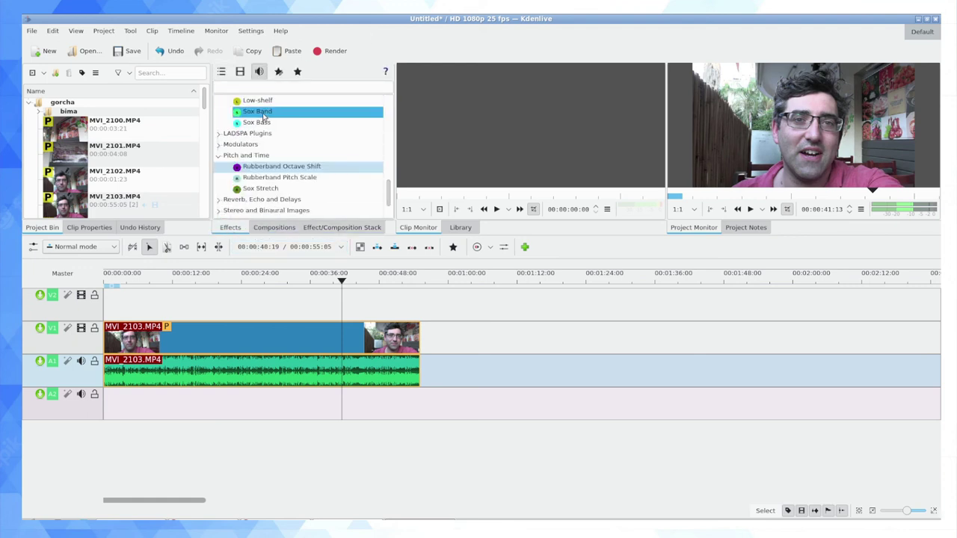
click(288, 152)
Expand Volume and Dynamics and browse Normalize (2 pass), Sox Gain and Volume (keyframable)
click(258, 214)
click(258, 215)
scroll(258, 202, down, 2)
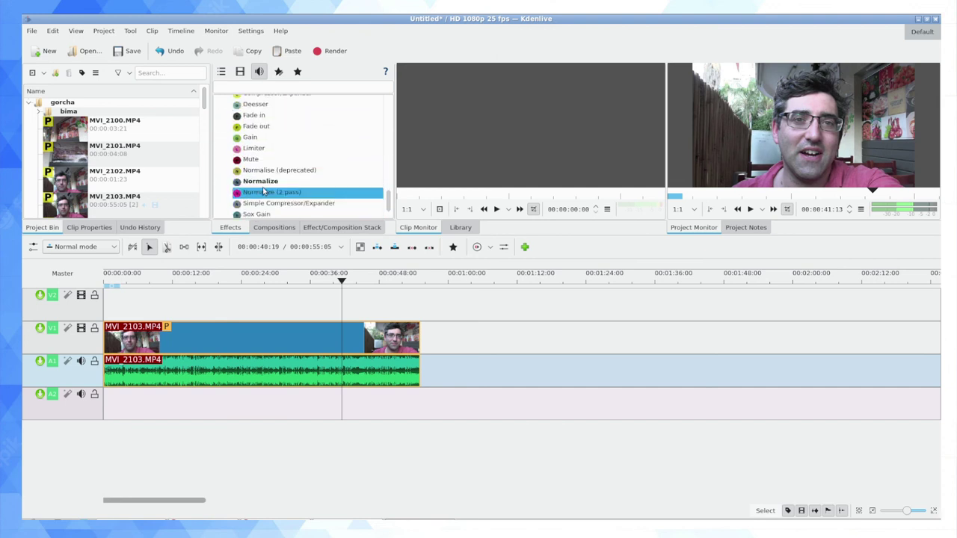
click(261, 193)
scroll(262, 193, up, 5)
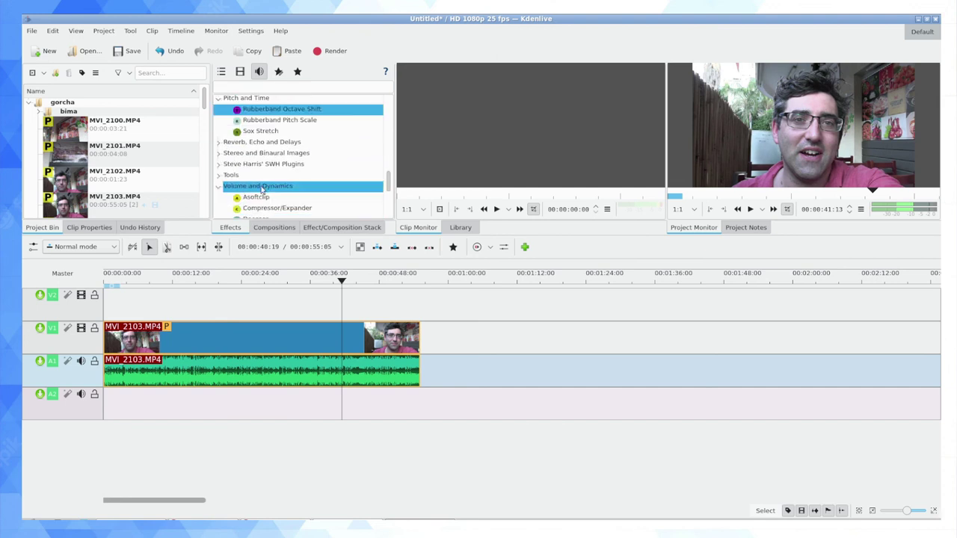
scroll(262, 193, down, 6)
click(260, 191)
click(254, 200)
click(243, 212)
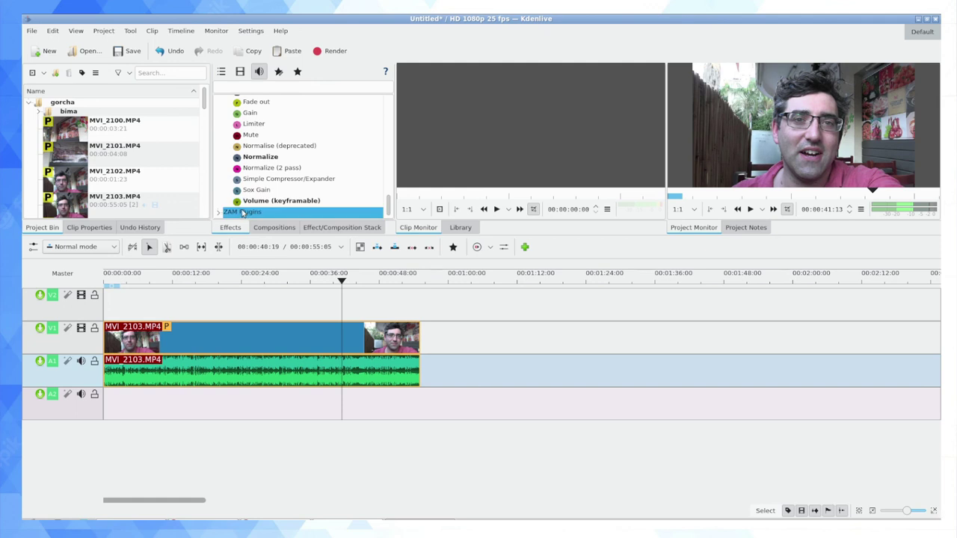
Compare the Normalize, Normalize (2 pass) and Normalise (deprecated) entries, ending on Normalize (2 pass)
click(262, 168)
click(261, 156)
click(262, 145)
click(263, 156)
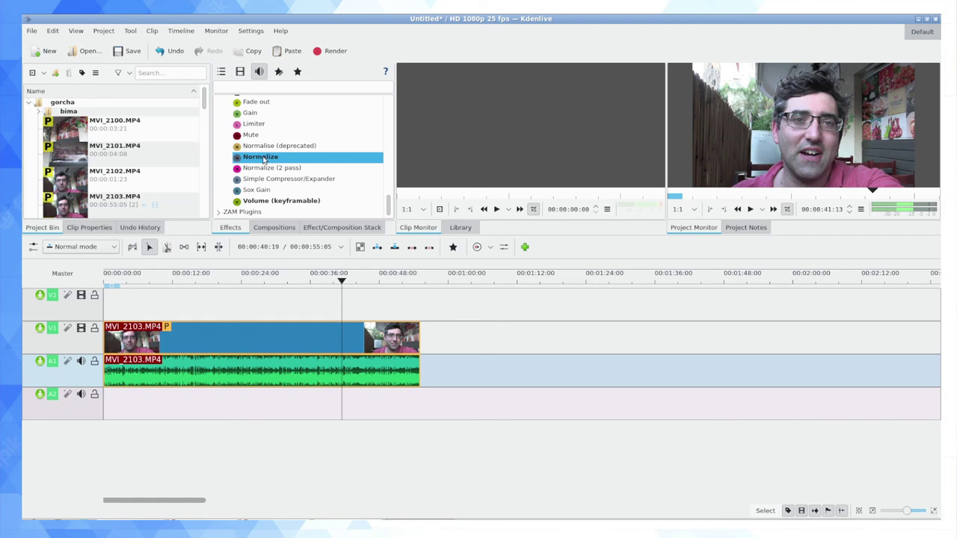
click(262, 167)
click(262, 145)
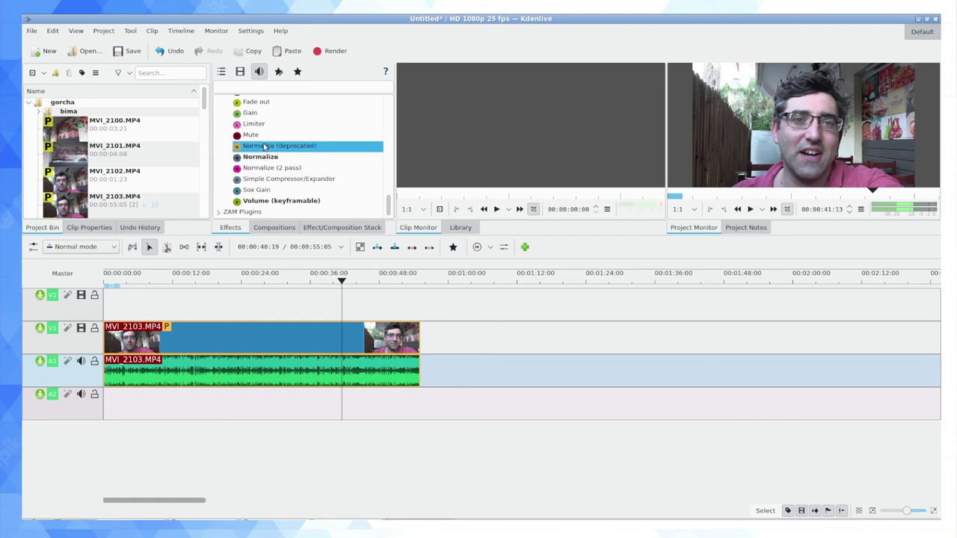
click(262, 156)
click(261, 168)
click(240, 179)
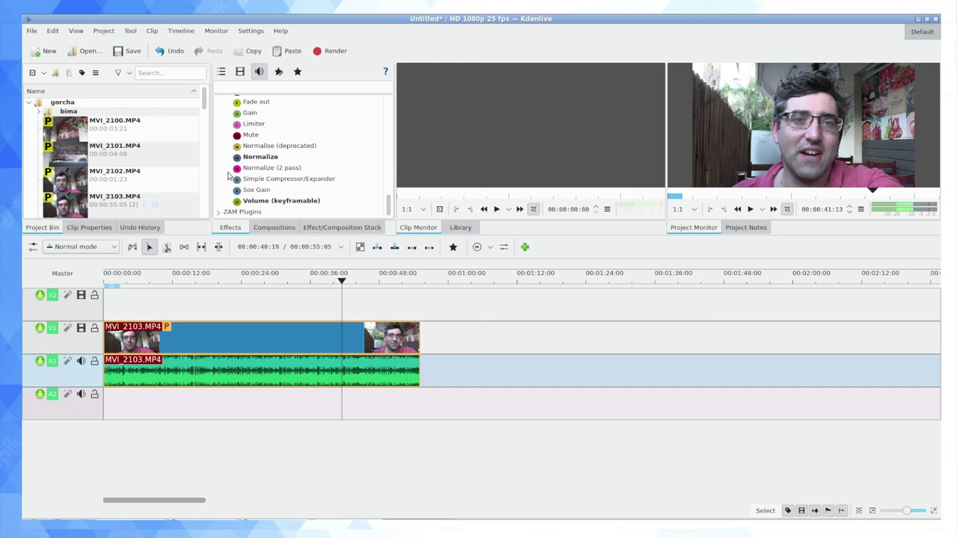
click(266, 168)
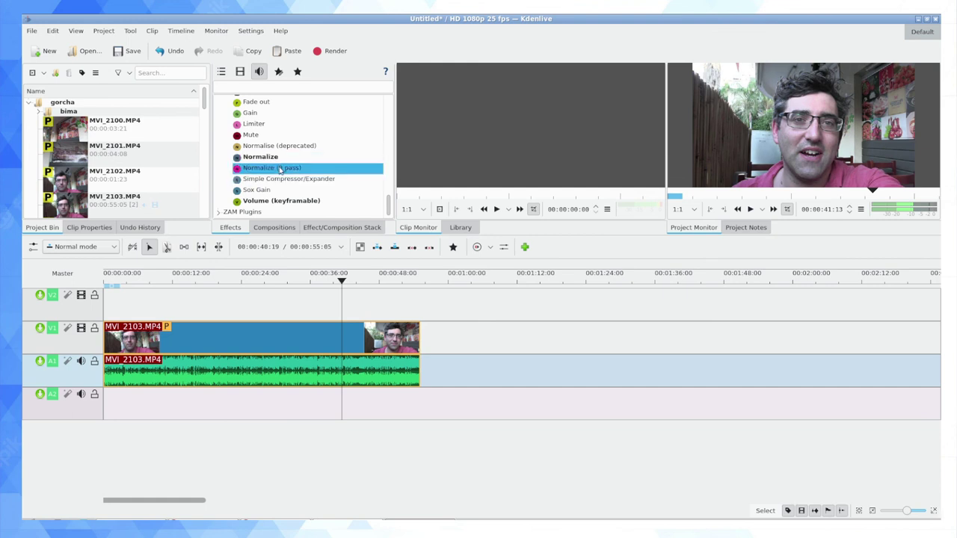